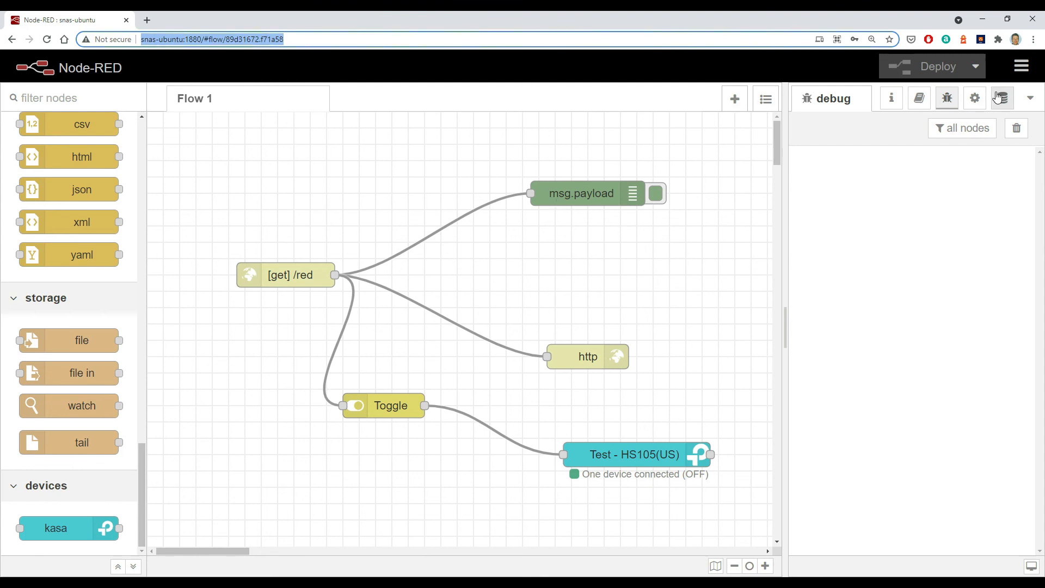
- Install the node-red-contrib-influxdb module from the palette manager and return to the flow
click(1021, 67)
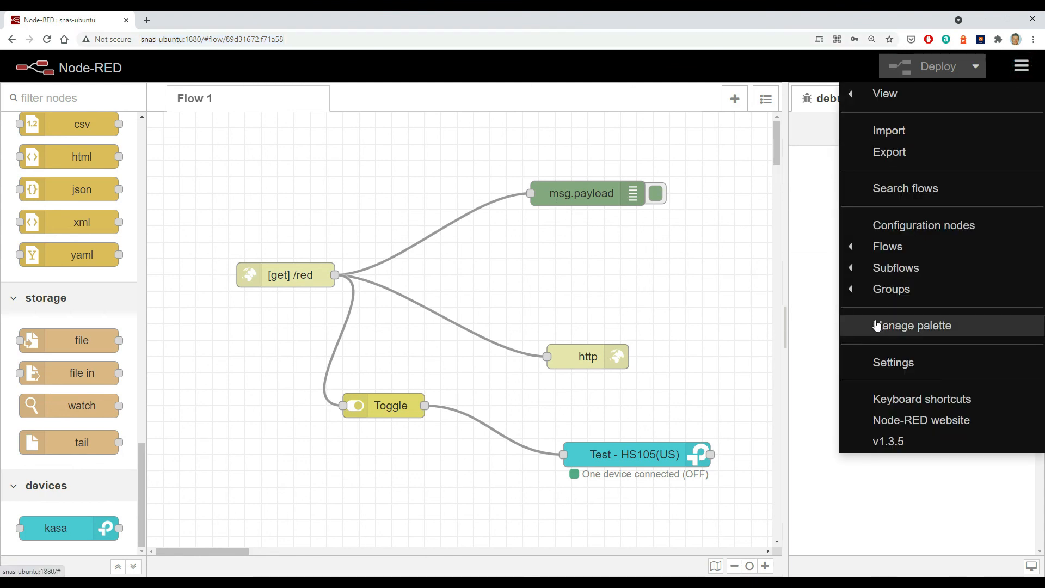
click(918, 327)
click(572, 176)
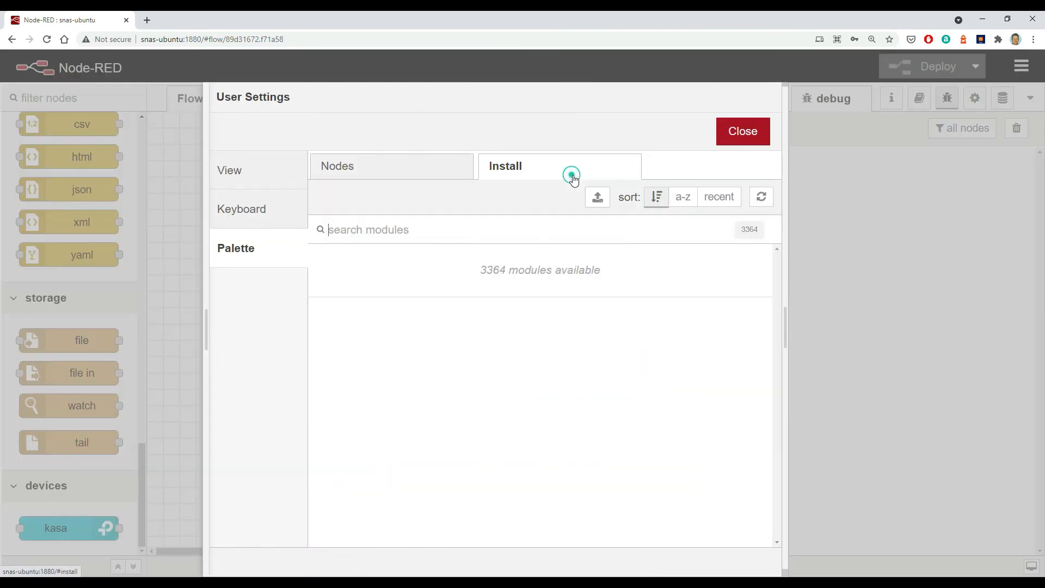
click(450, 233)
text(i)
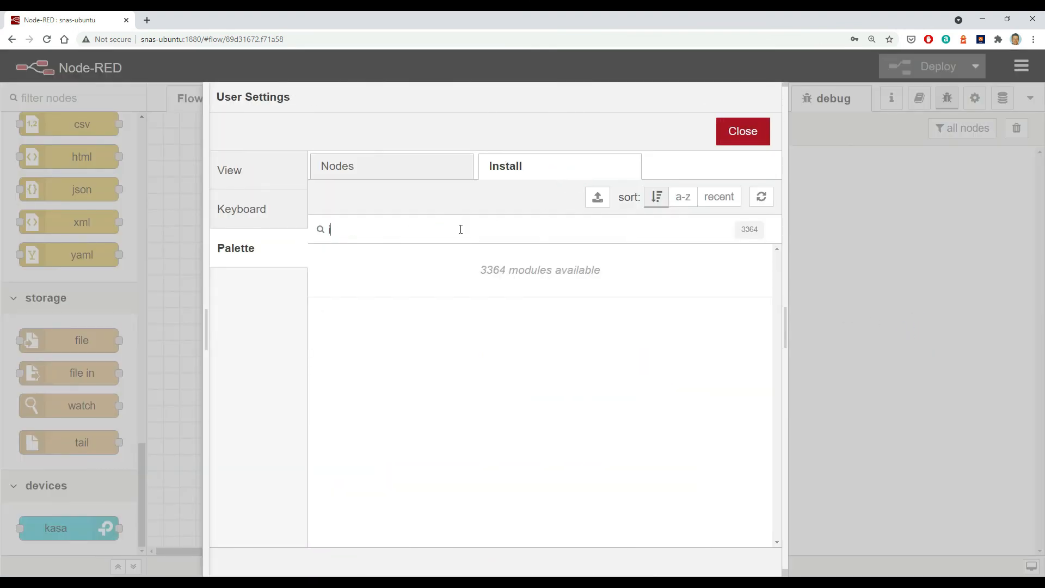
text(nflux)
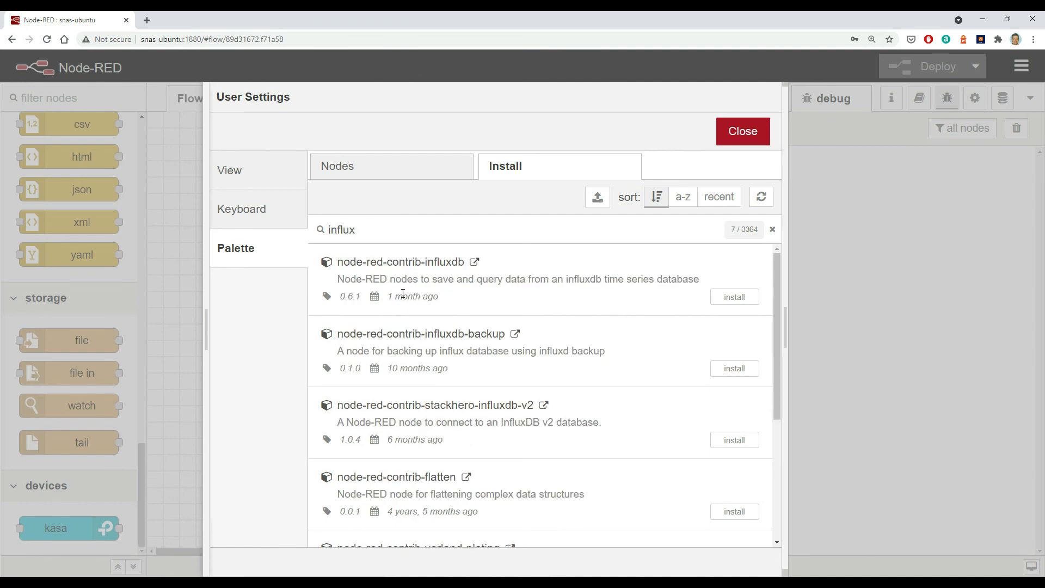
click(733, 297)
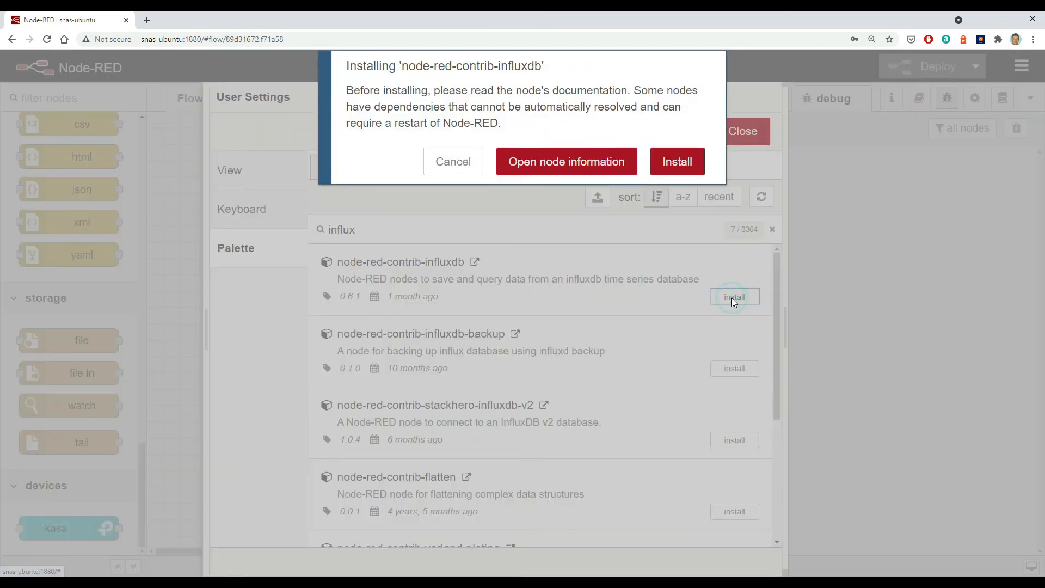
click(672, 162)
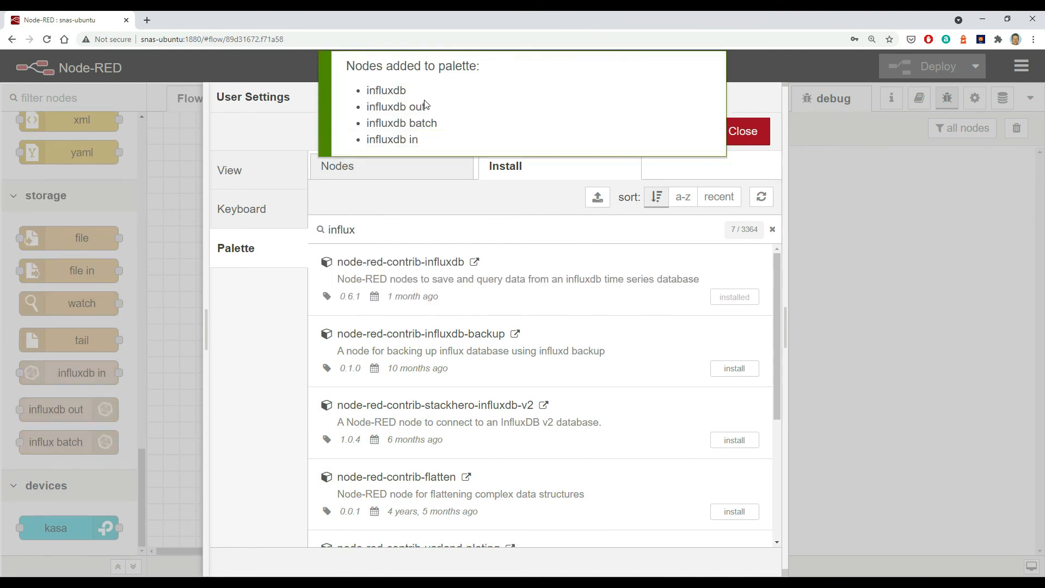
click(184, 264)
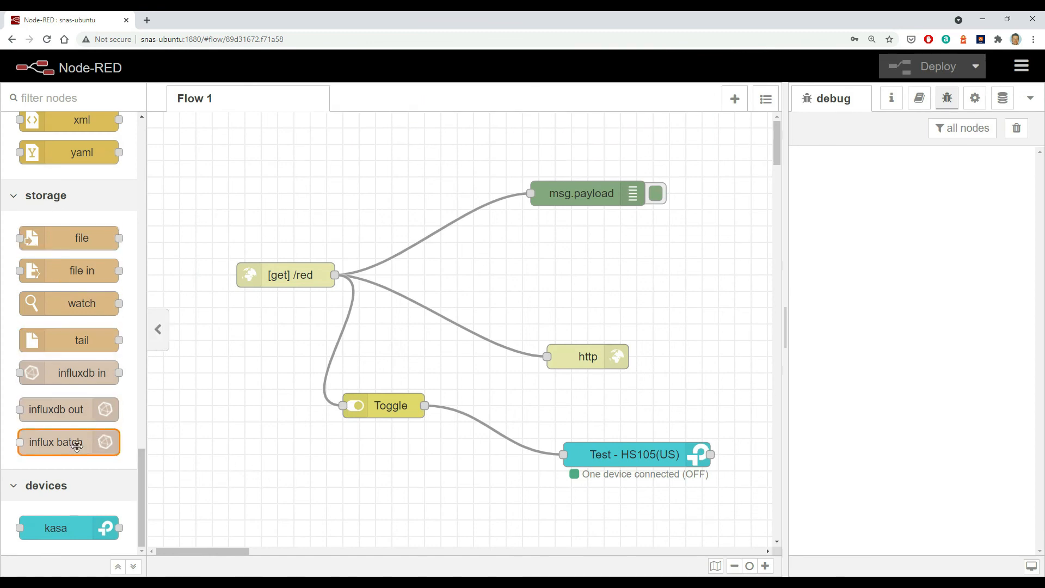
- Add an influxdb out node below the Toggle node and start a new server configuration for it with database demo01
drag(69, 407, 473, 498)
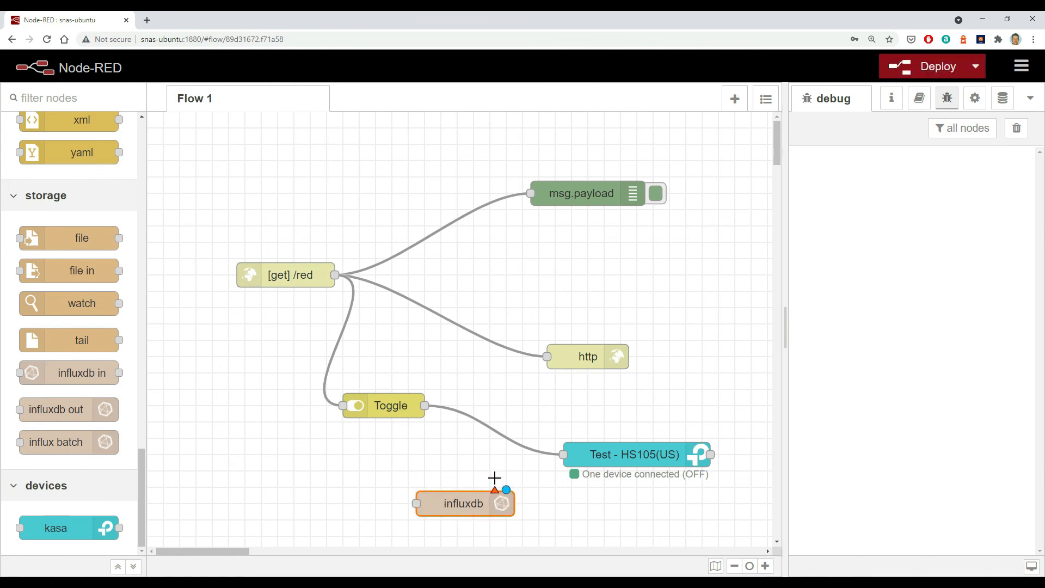
double_click(469, 504)
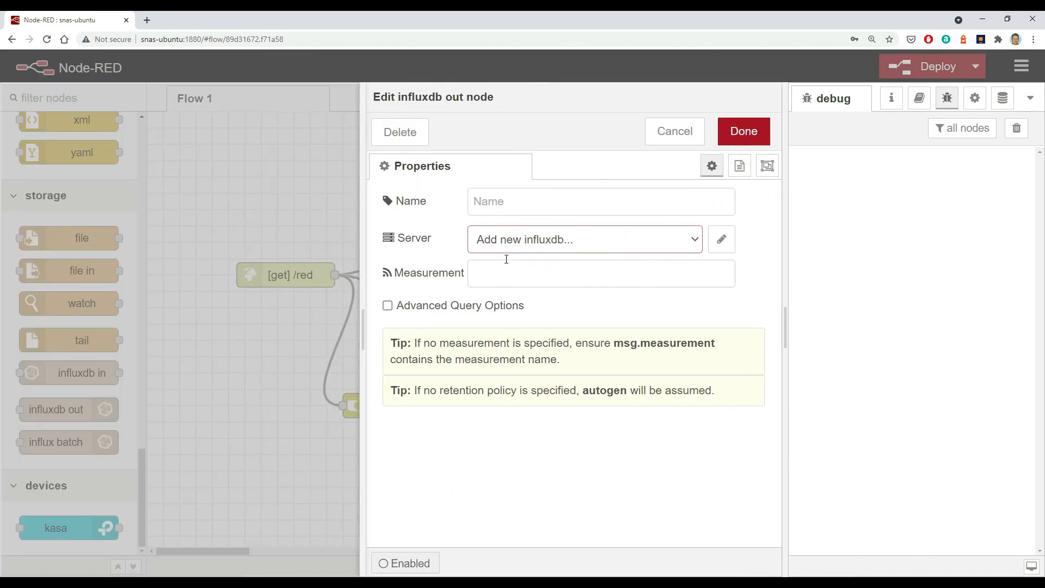
click(723, 243)
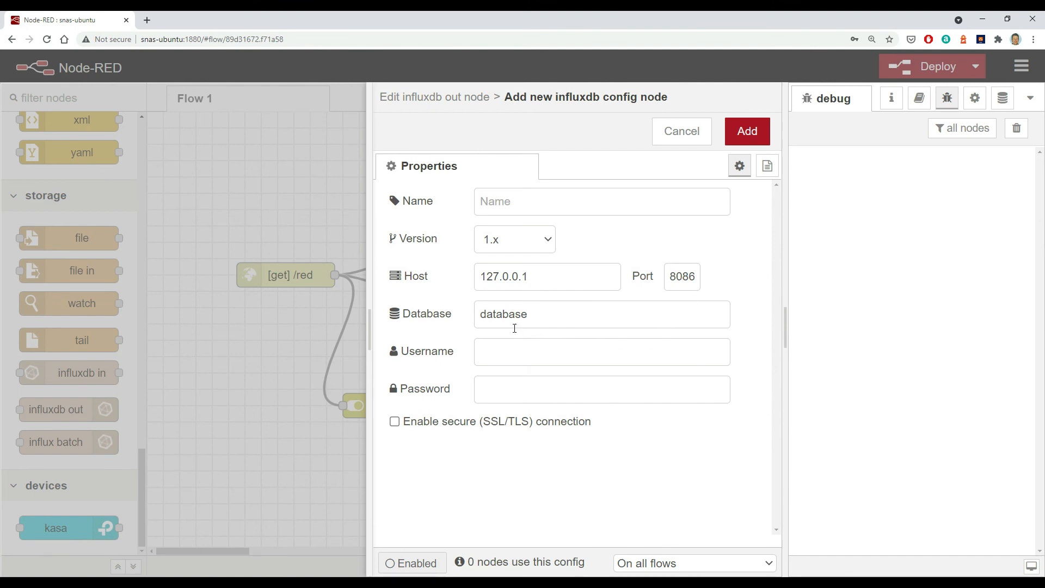
click(535, 313)
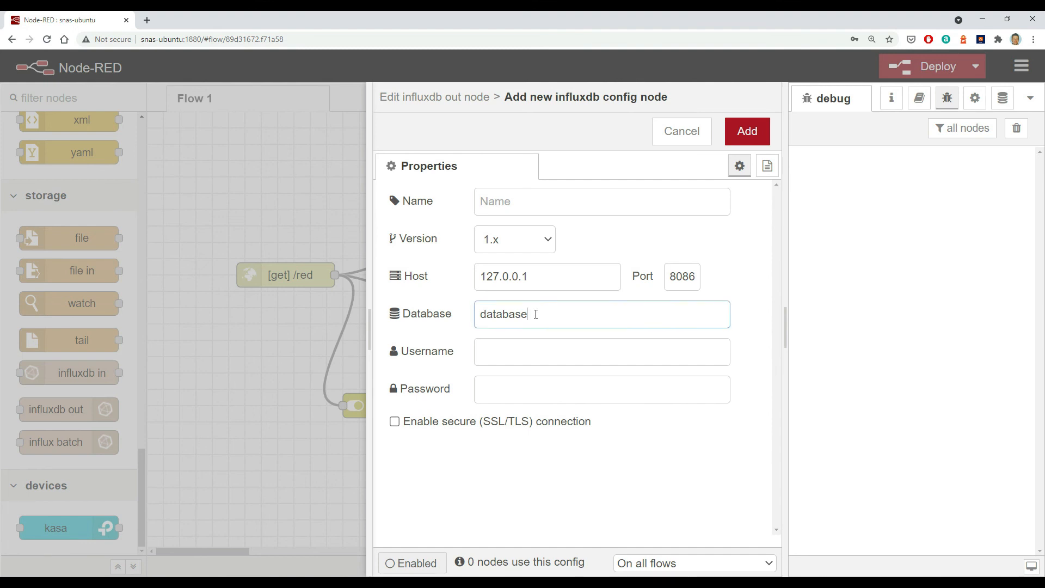
double_click(534, 313)
text(demo01)
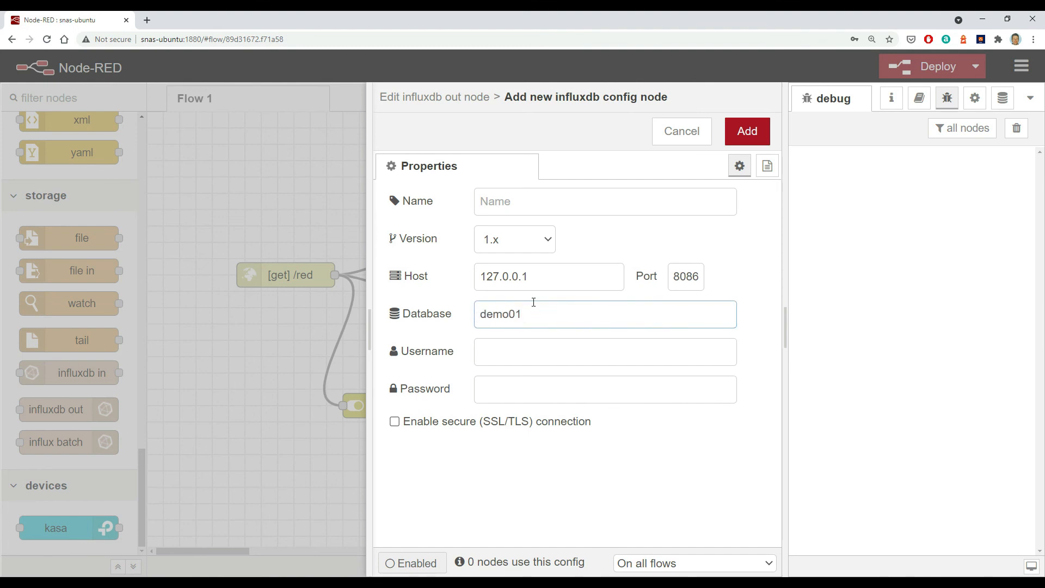
- Enter the database username and password in the influxdb server configuration and add it
click(536, 352)
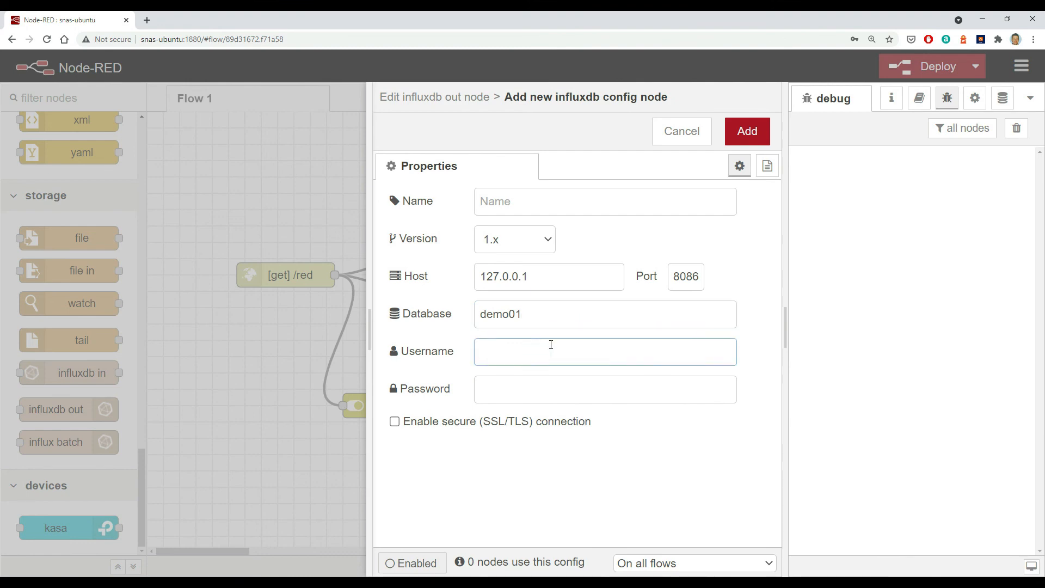
text(david)
click(500, 381)
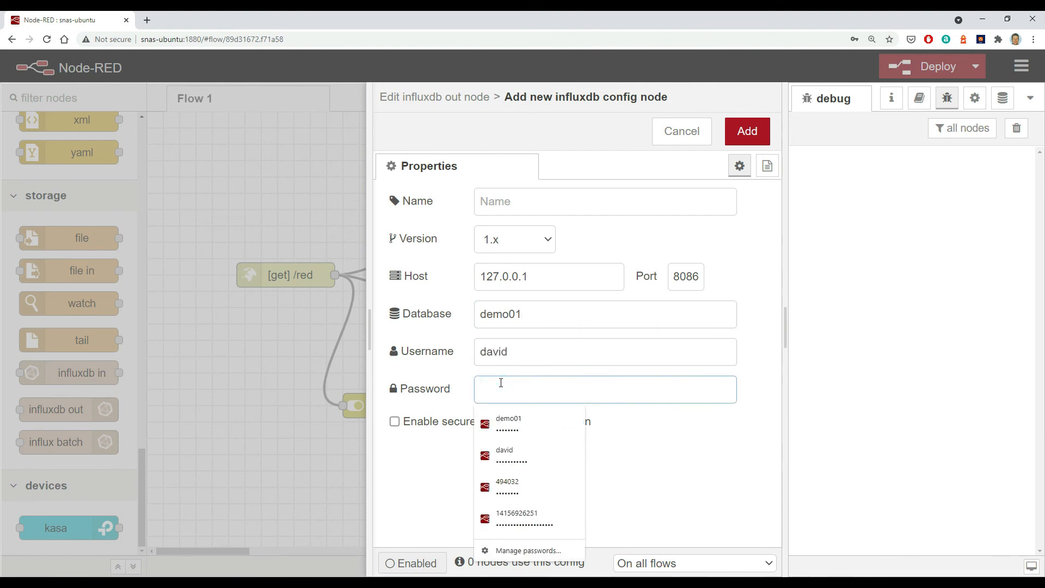
text(p••••••)
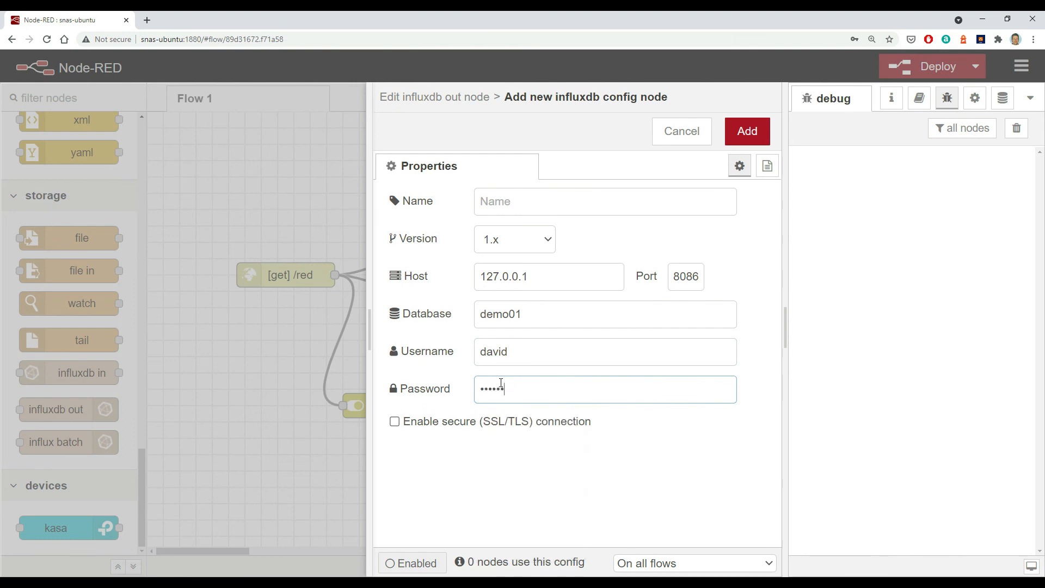
text(••)
click(748, 132)
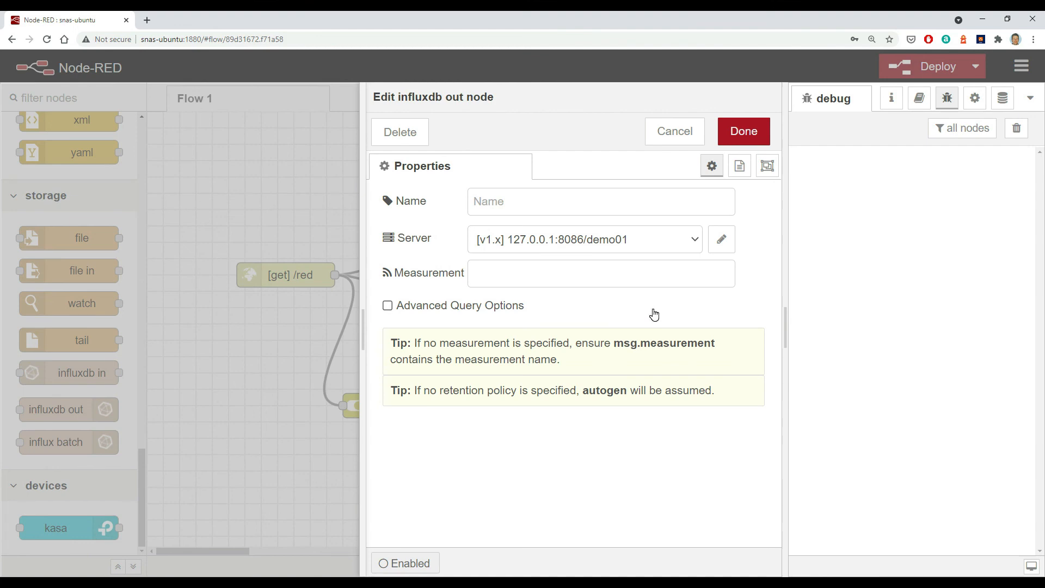
- Set the influxdb out node's measurement to toggle and save the node's properties
click(514, 275)
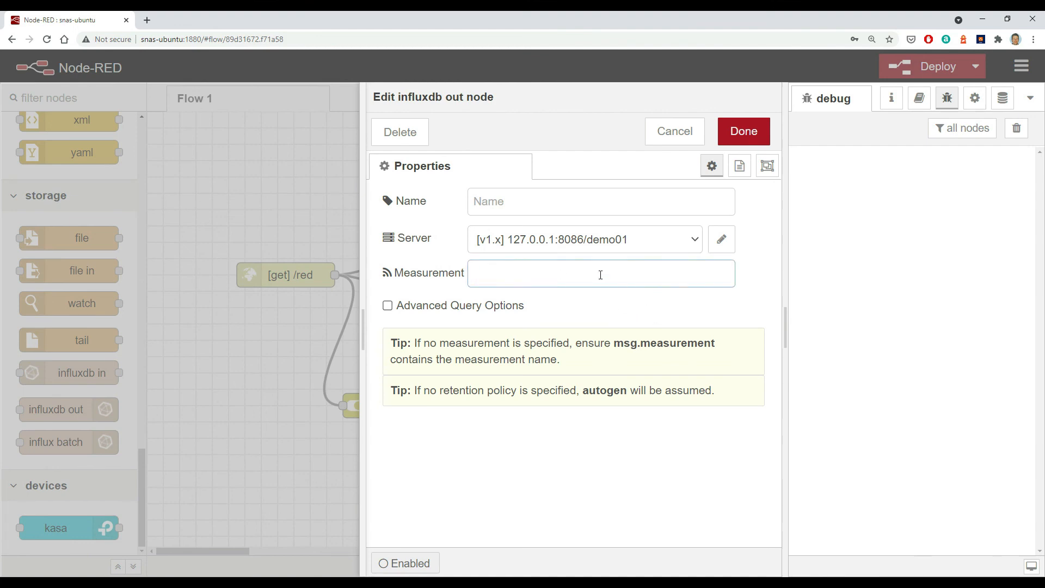
text(togglke)
key(BackSpace)
text(e)
click(743, 133)
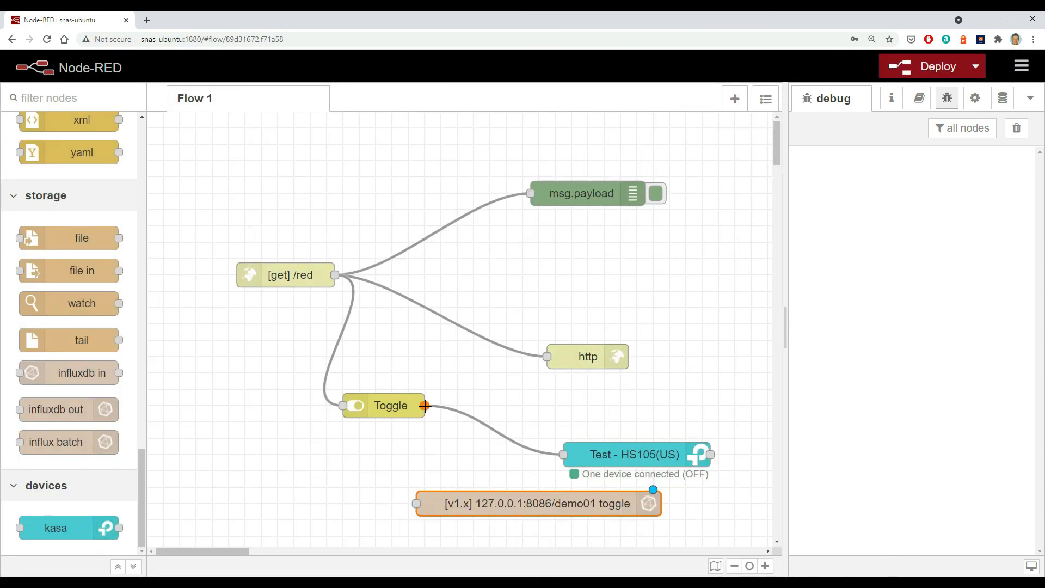
- Wire the Toggle node's output to the influxdb out node's input and deploy the flow
drag(424, 405, 412, 504)
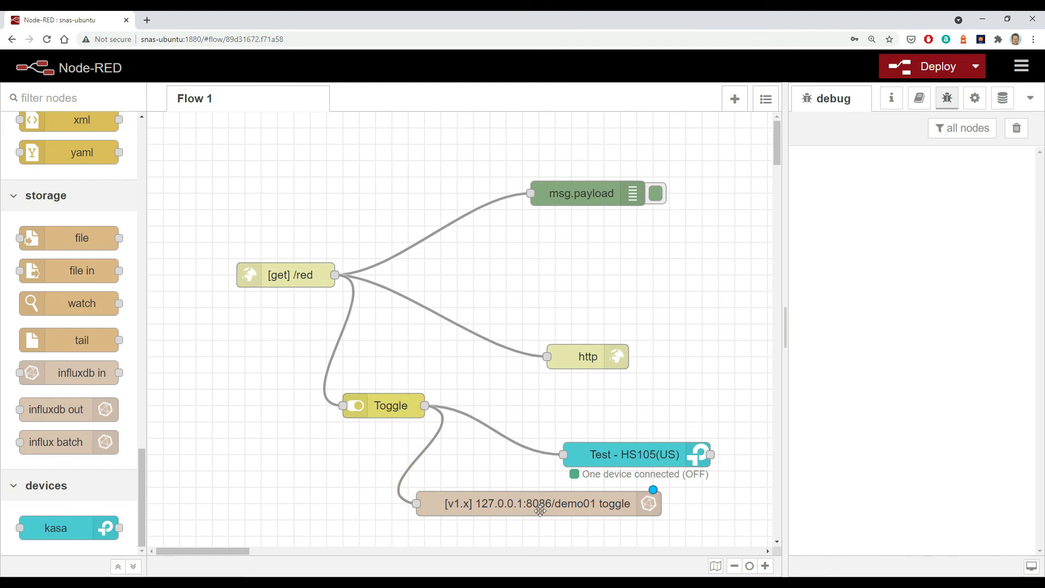
click(910, 66)
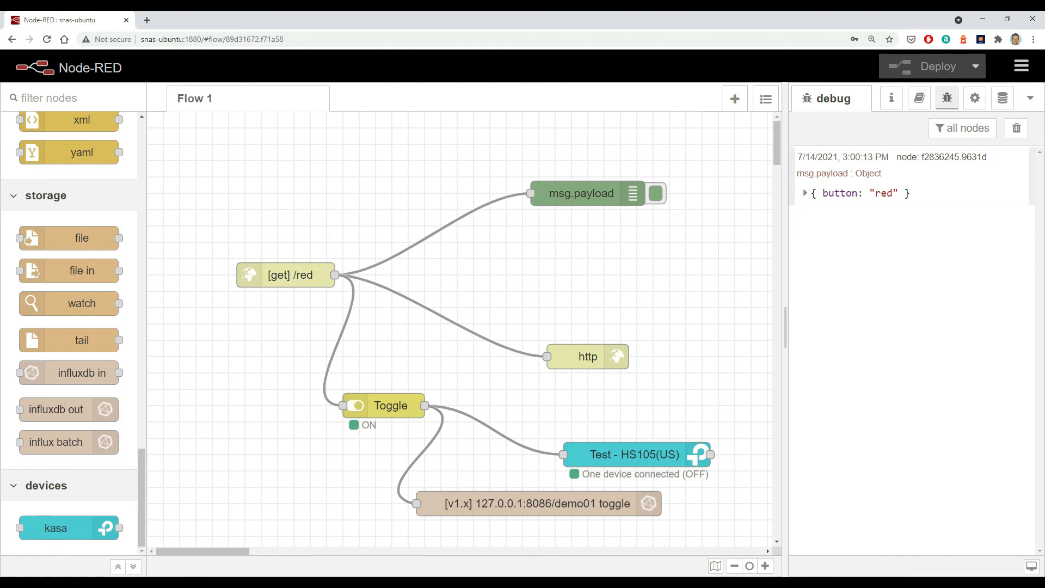
- Switch to the snas-ubuntu terminal and start the InfluxDB shell with the command influx
mouse_move(173, 583)
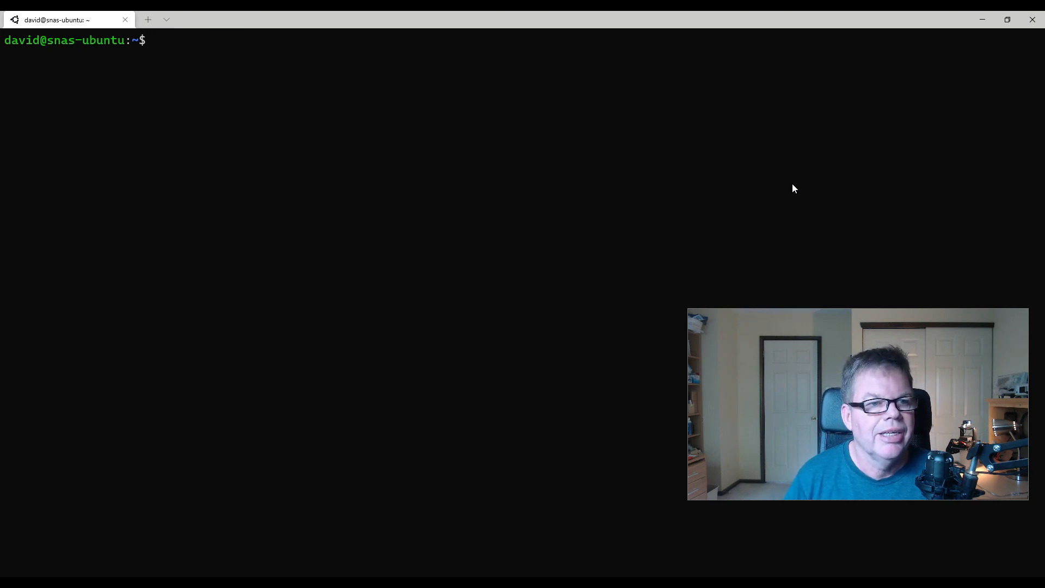
click(192, 90)
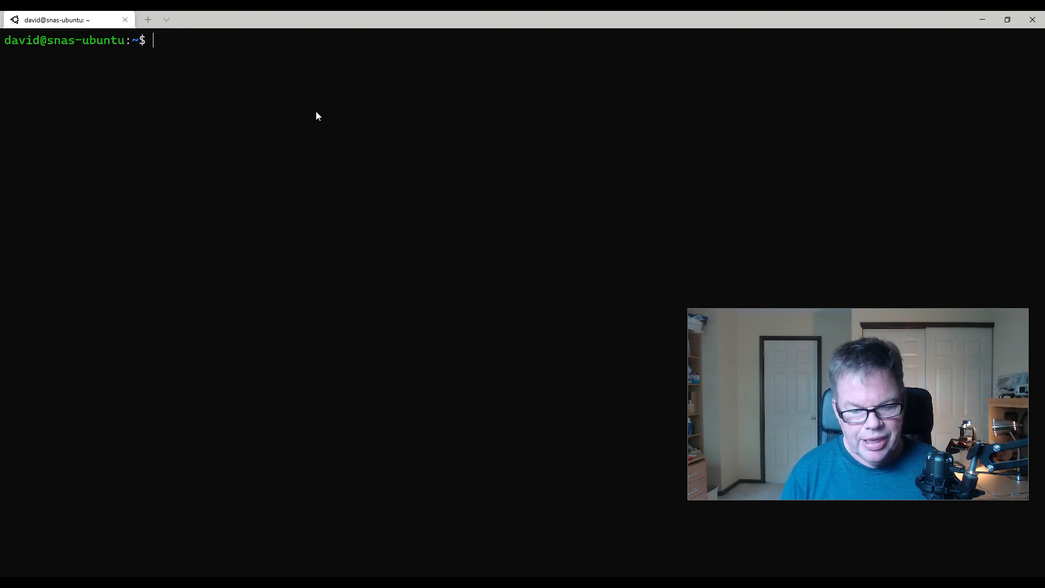
text(i)
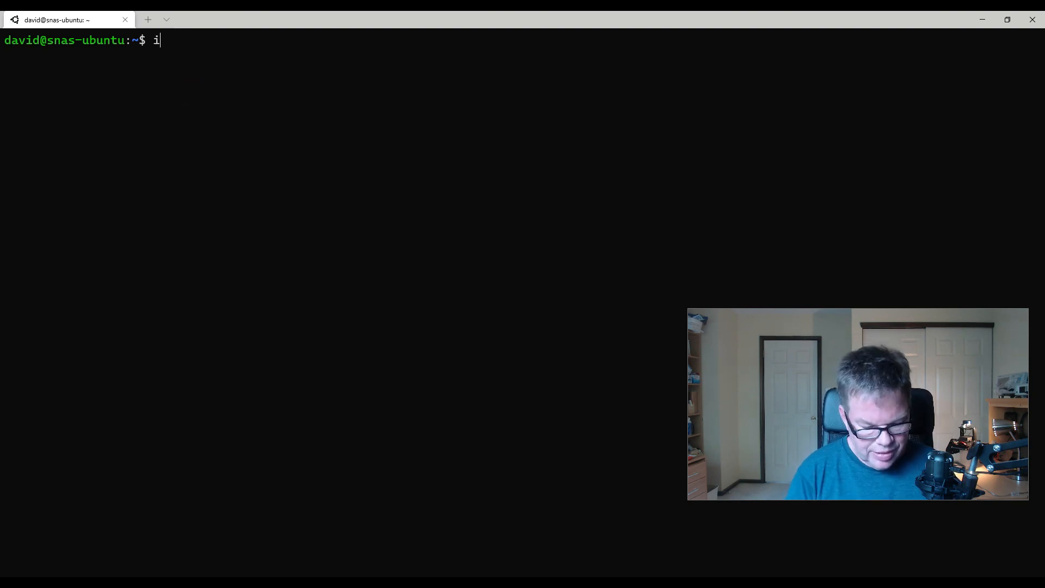
text(nflux)
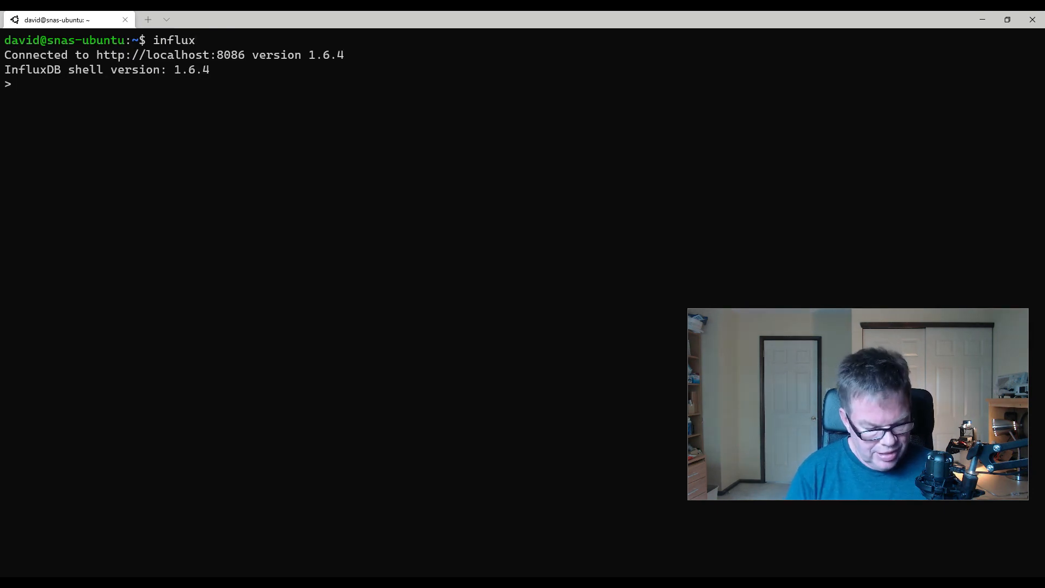
text(use)
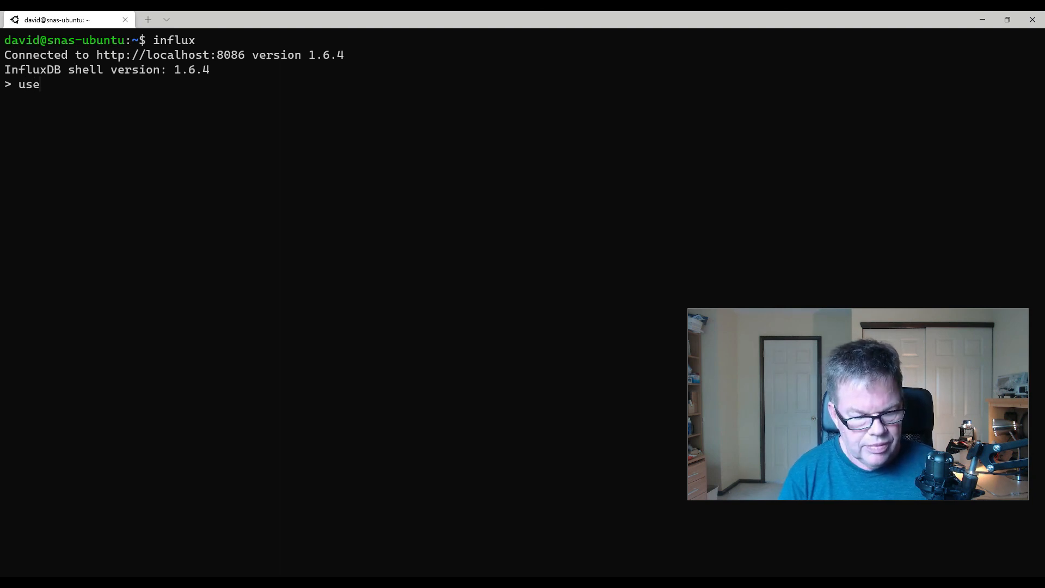
text( database)
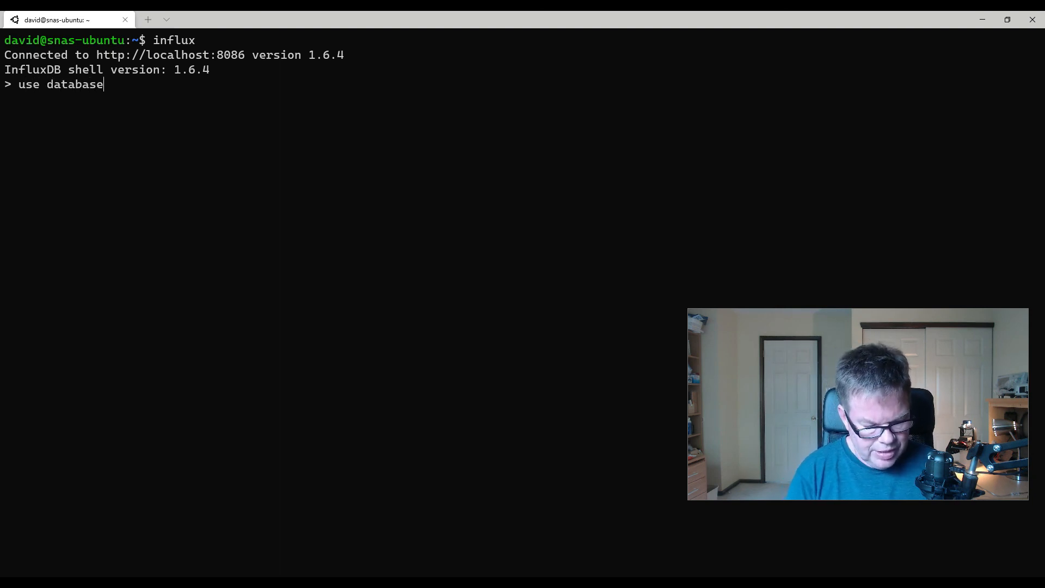
text( demo01)
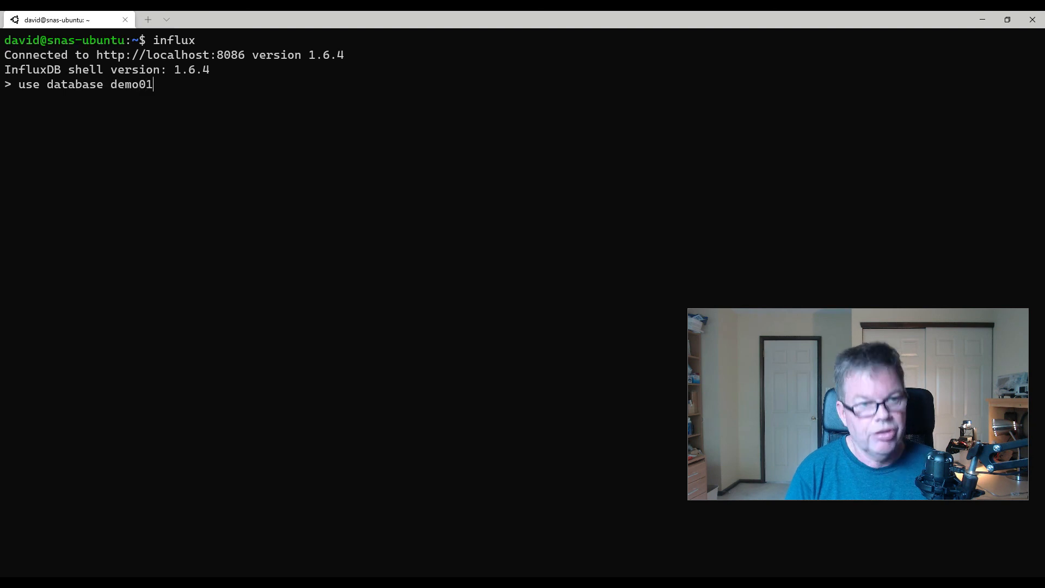
- Try to select the database with the command "use database demo01"
key(Return)
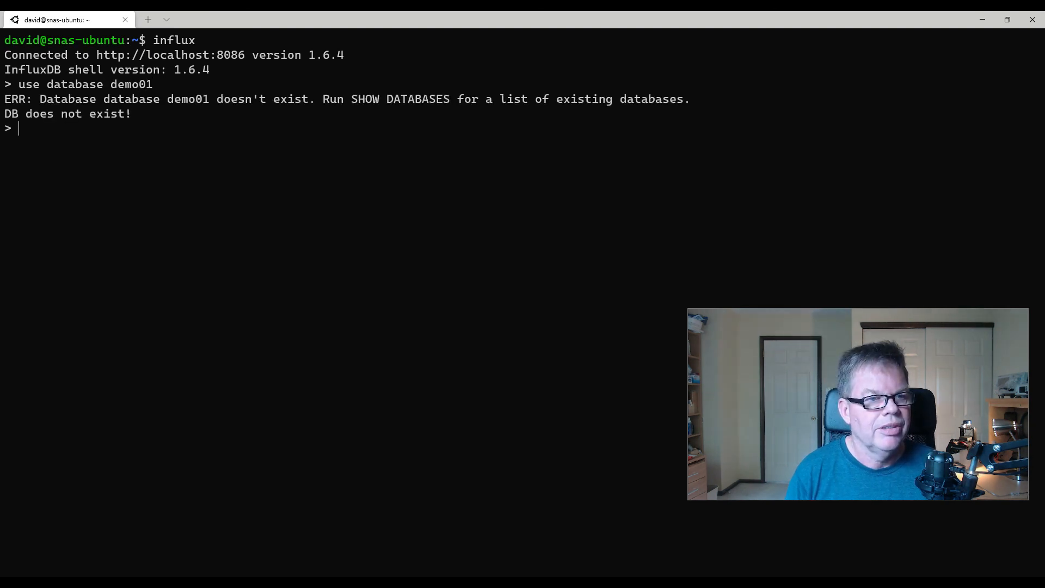
- Correct the recalled command to "use demo01" and run it to select the database
key(Up)
key(BackSpace)
key(BackSpace)
key(BackSpace)
key(BackSpace)
key(BackSpace)
key(BackSpace)
key(BackSpace)
key(BackSpace)
key(BackSpace)
key(BackSpace)
key(BackSpace)
key(BackSpace)
key(BackSpace)
key(BackSpace)
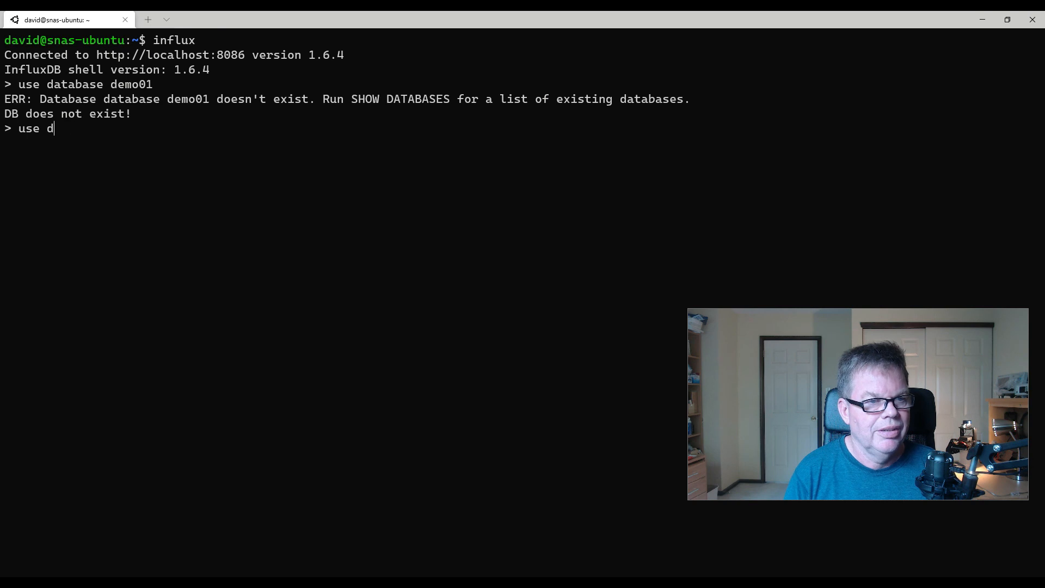
key(BackSpace)
text(demo01)
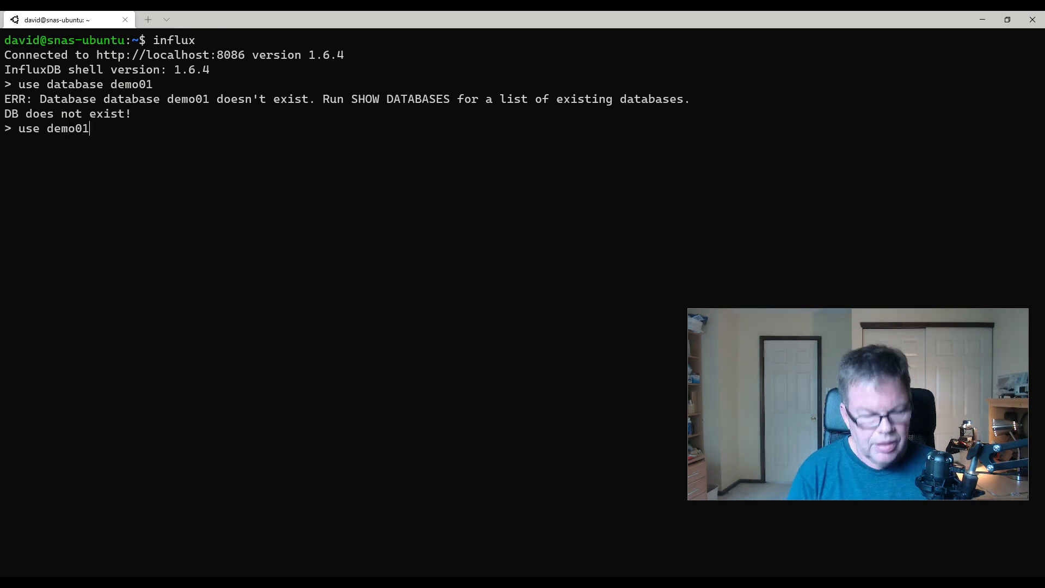
key(Return)
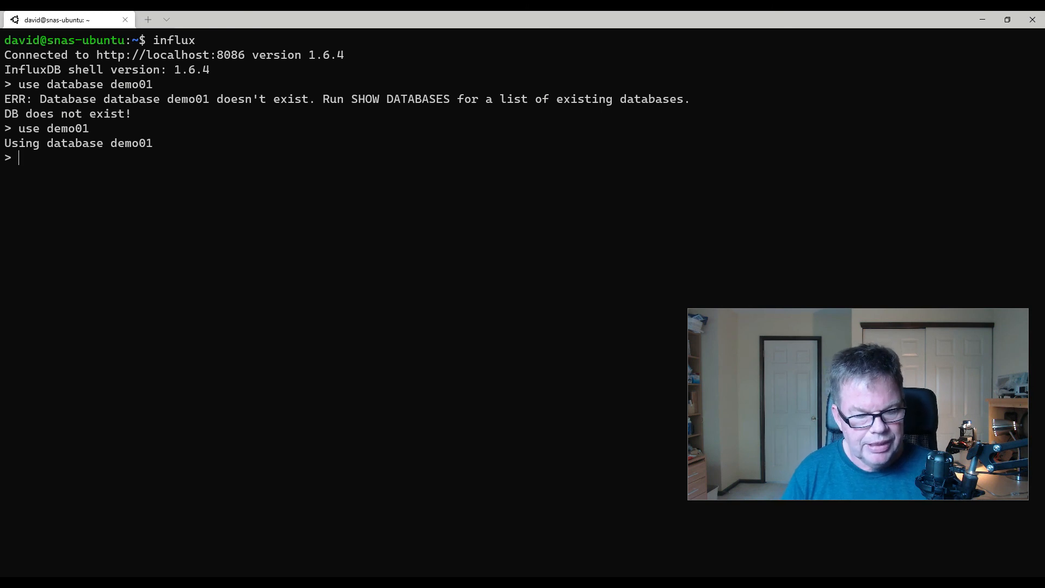
- List the measurements stored in the demo01 database with "show measurements"
text(sh)
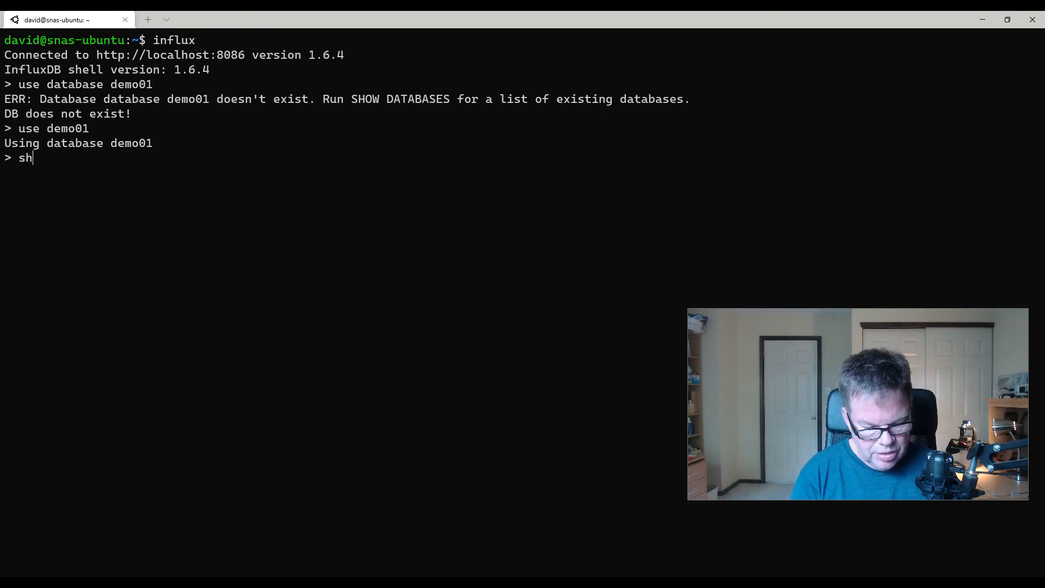
text(ow meas)
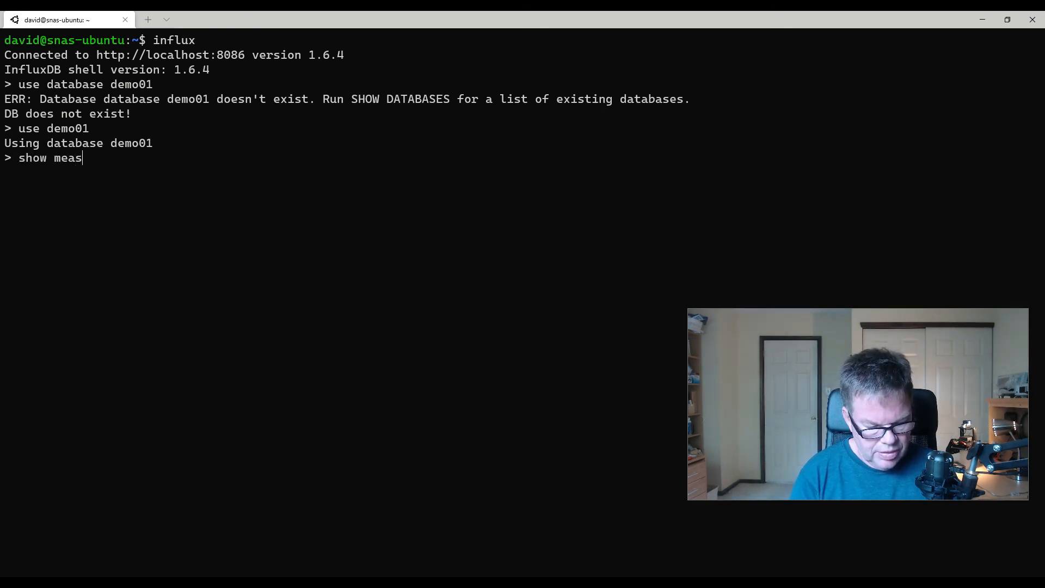
text(urements)
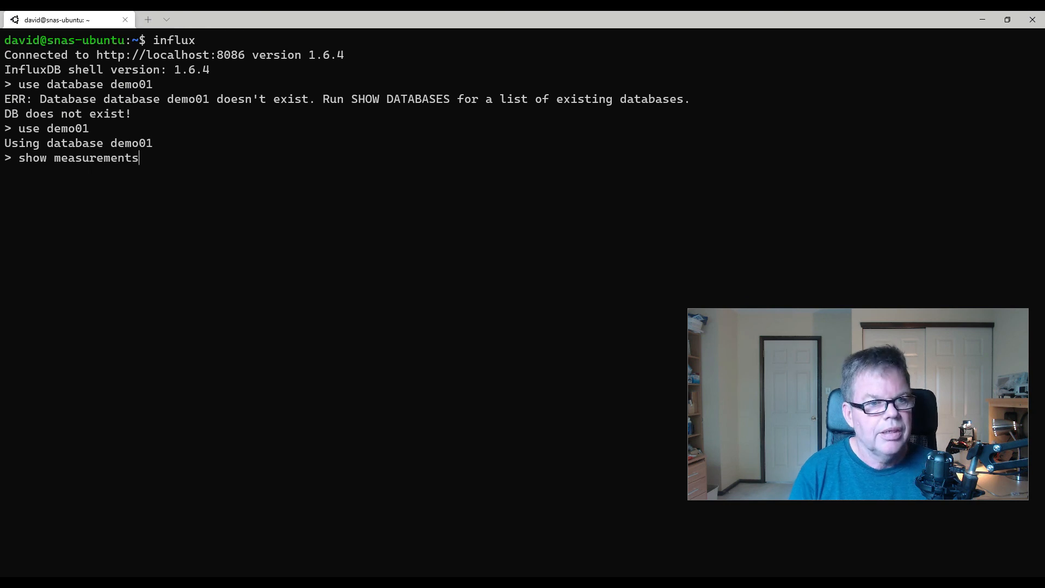
key(Return)
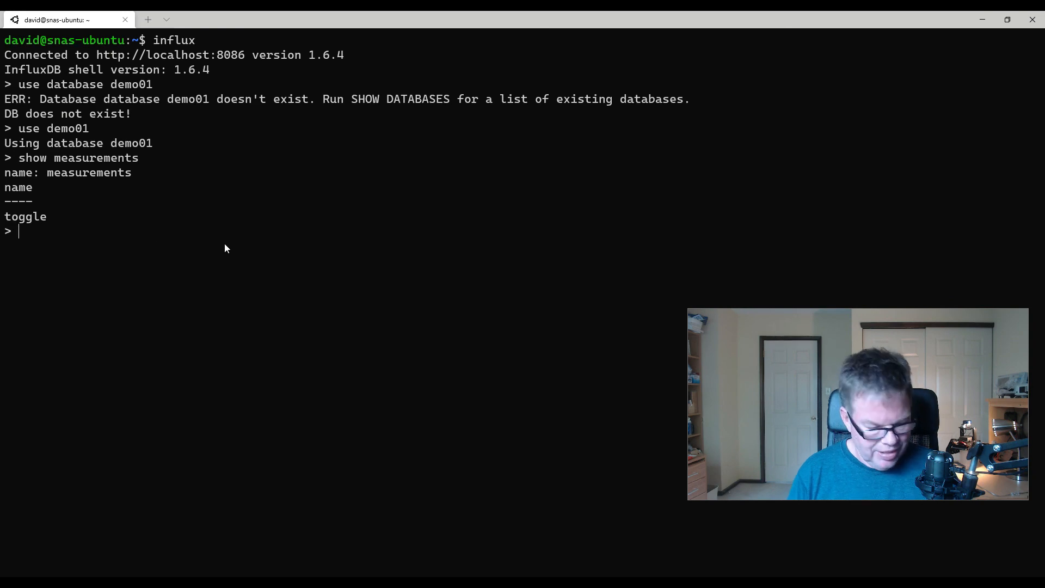
- Query all records of the toggle measurement with "select * from toggle"
text(select)
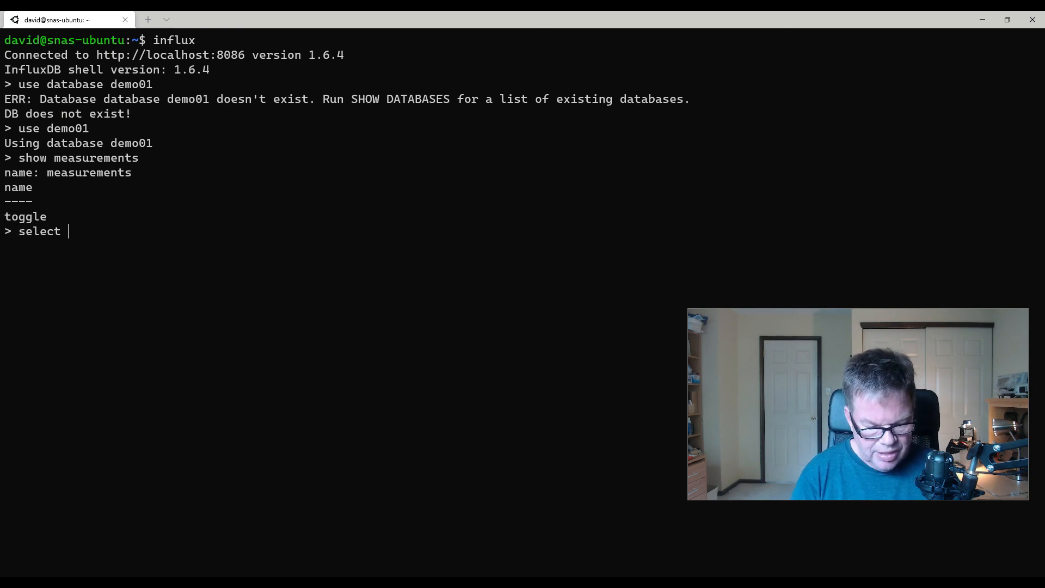
text(* from)
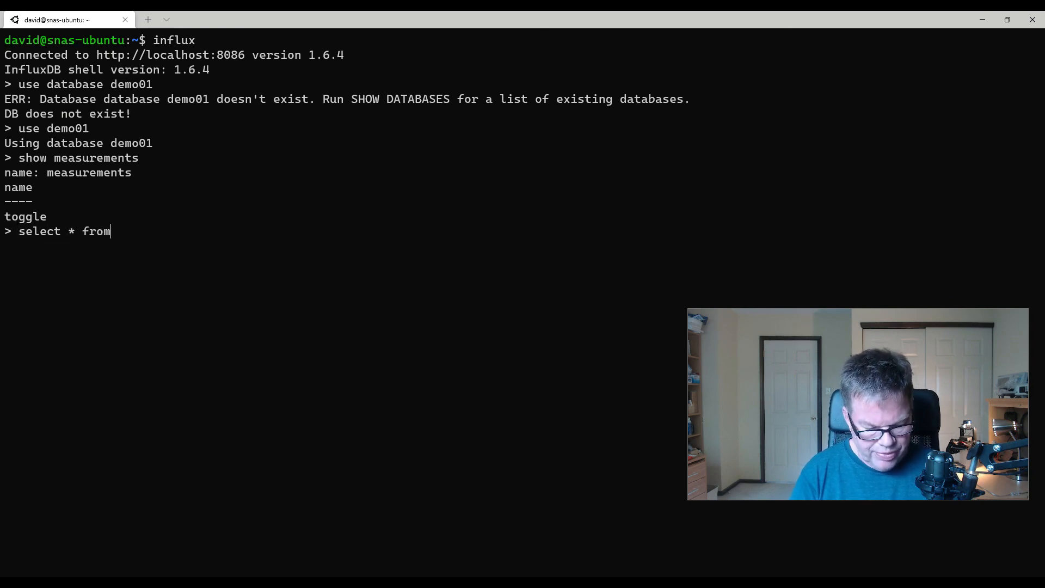
text( toggle)
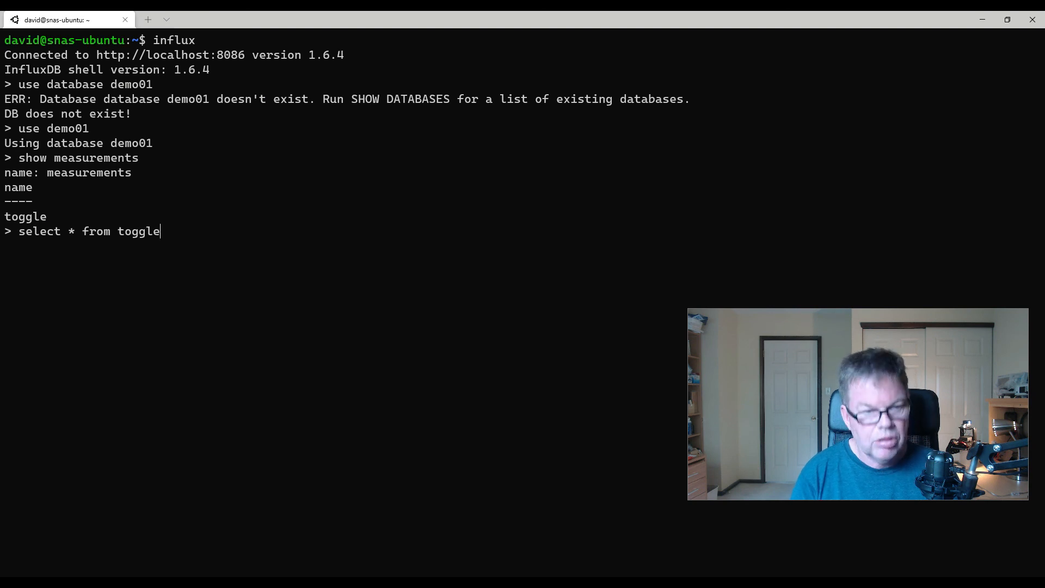
key(Return)
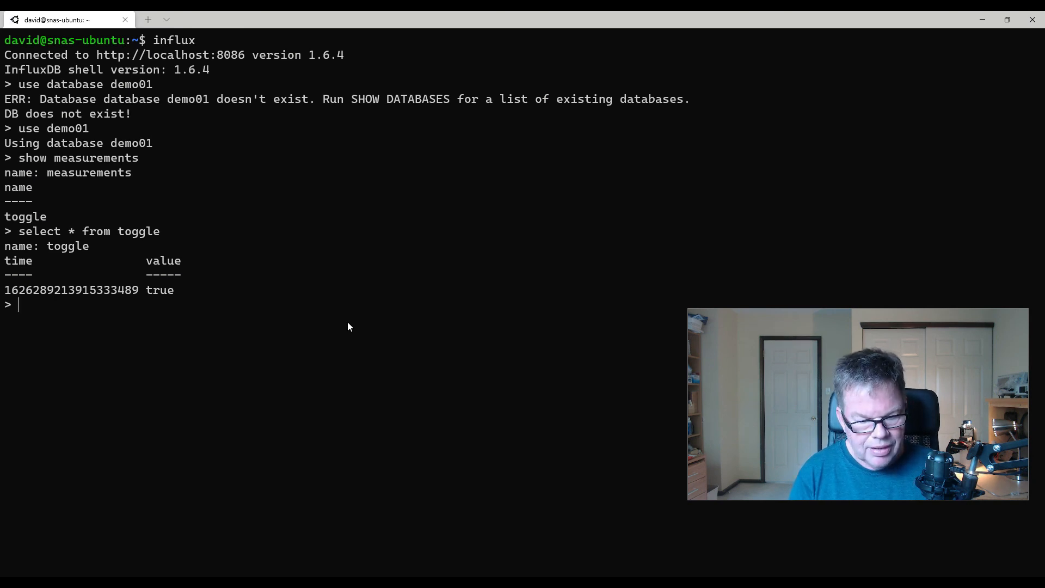
- Set the shell's timestamp format to a readable date and time with "precision rfc3339"
text(pe)
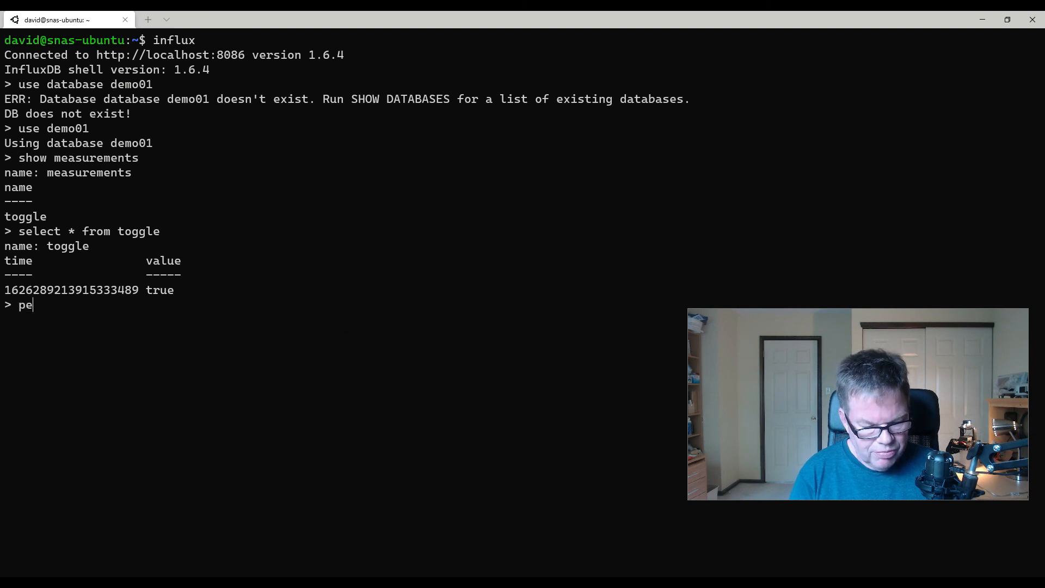
text(cision rf)
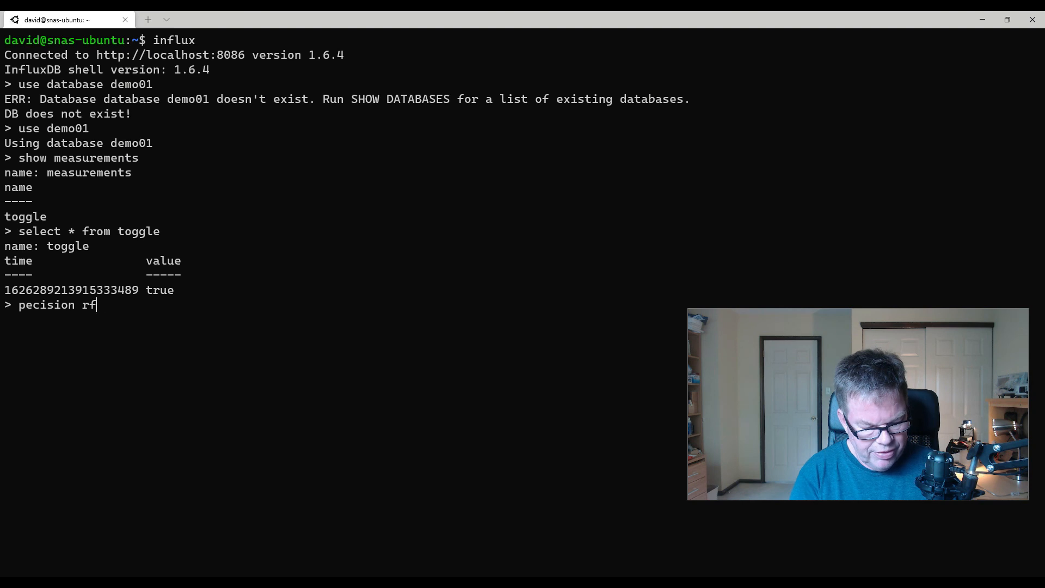
text(c)
key(BackSpace)
text(3)
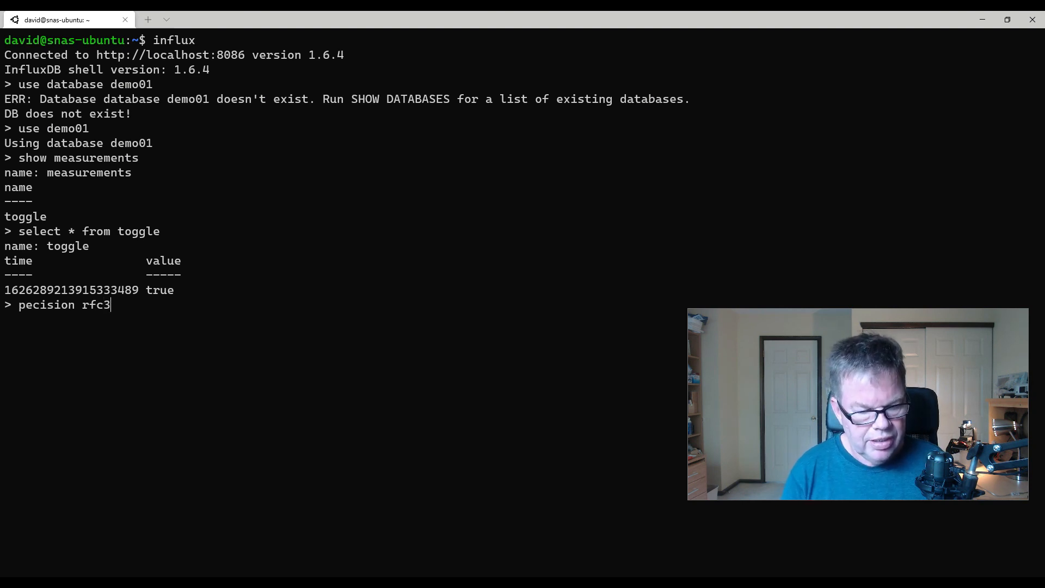
text(339)
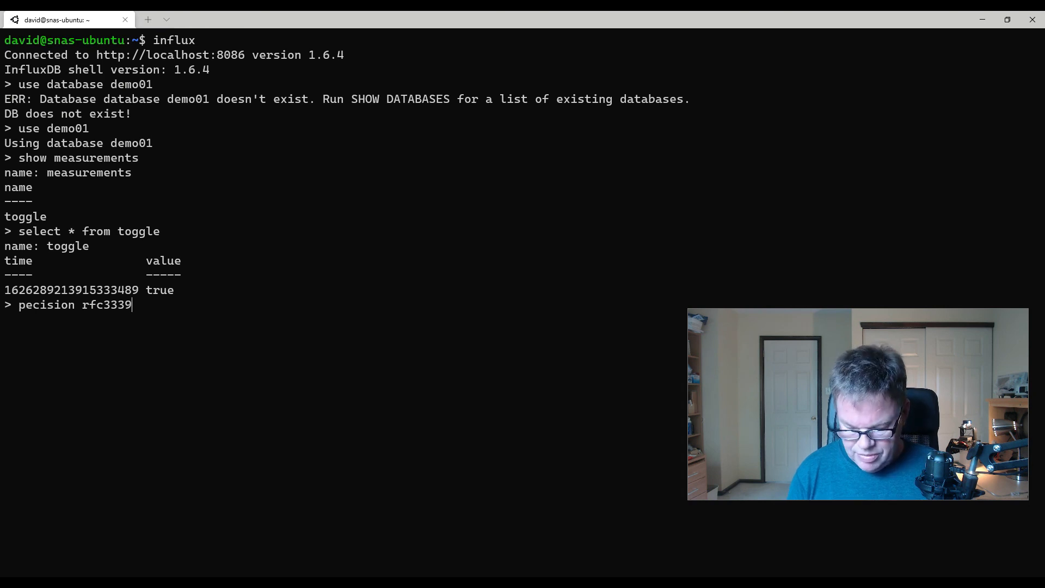
key(Left)
key(Left)
key(Left)
key(Left)
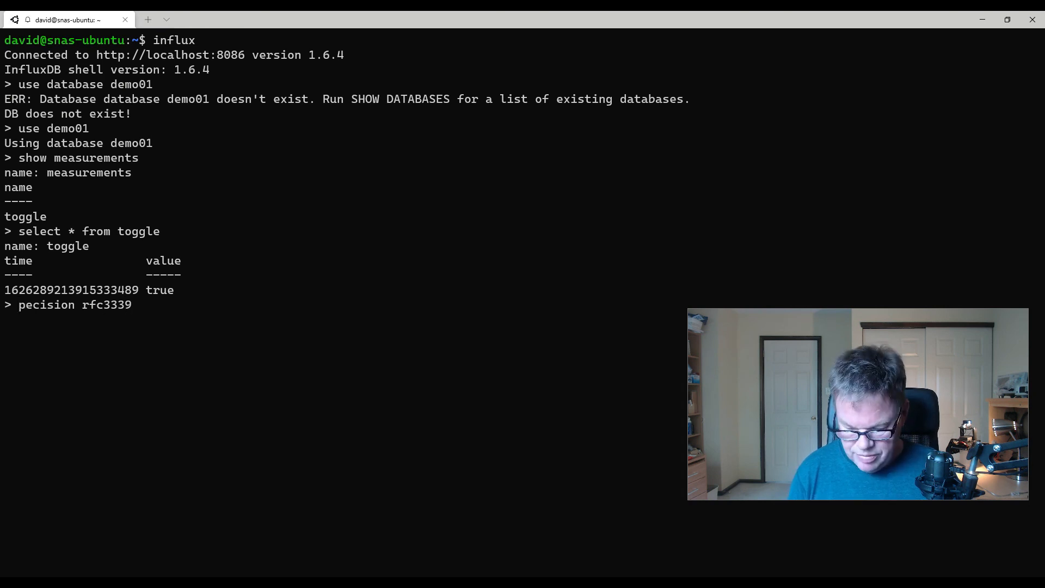
text(r)
key(Return)
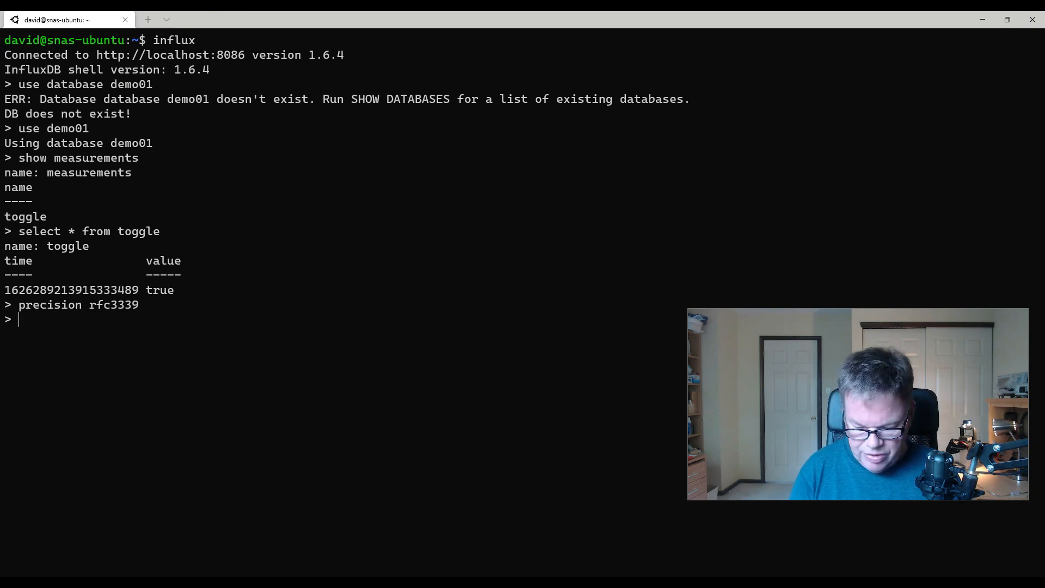
- Rerun "select * from toggle" with the new timestamp format, and repeat the query once more to check for new records
key(Up)
key(Up)
key(Return)
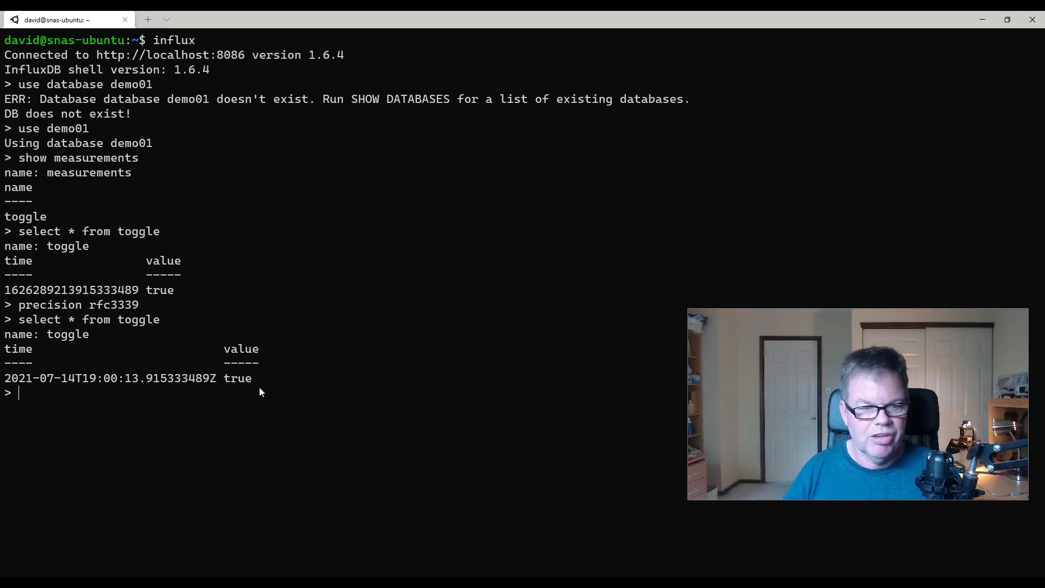
key(Up)
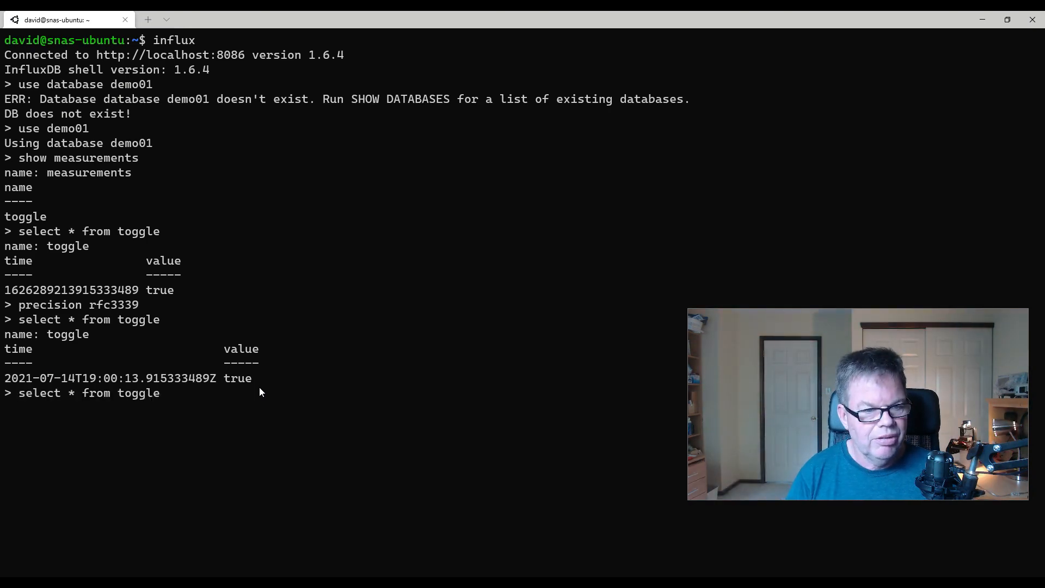
key(Return)
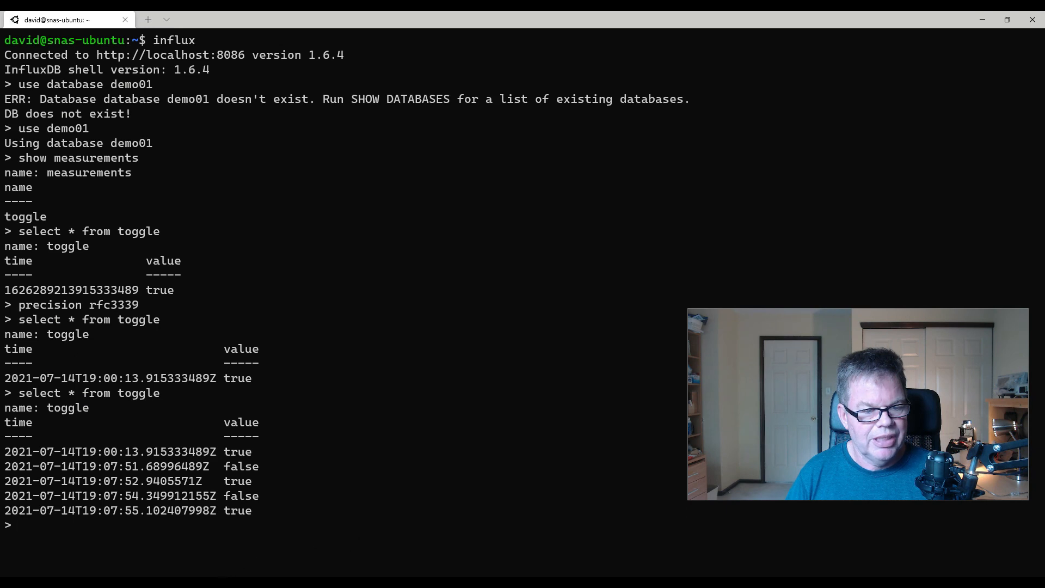
- Switch to Node-RED in the browser to view Flow 1 and its debug messages
key(alt+Tab)
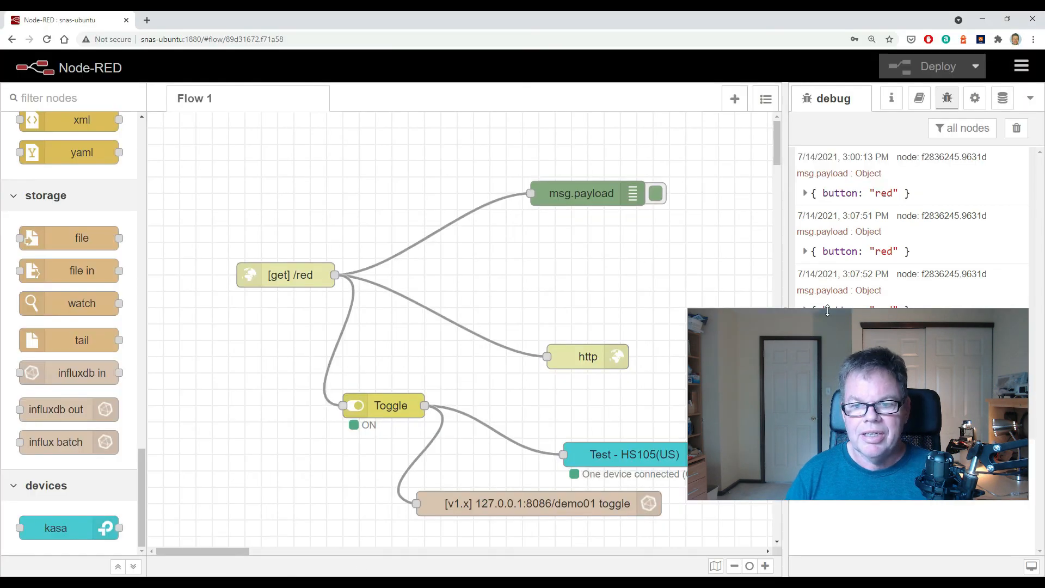
click(828, 321)
drag(828, 321, 839, 245)
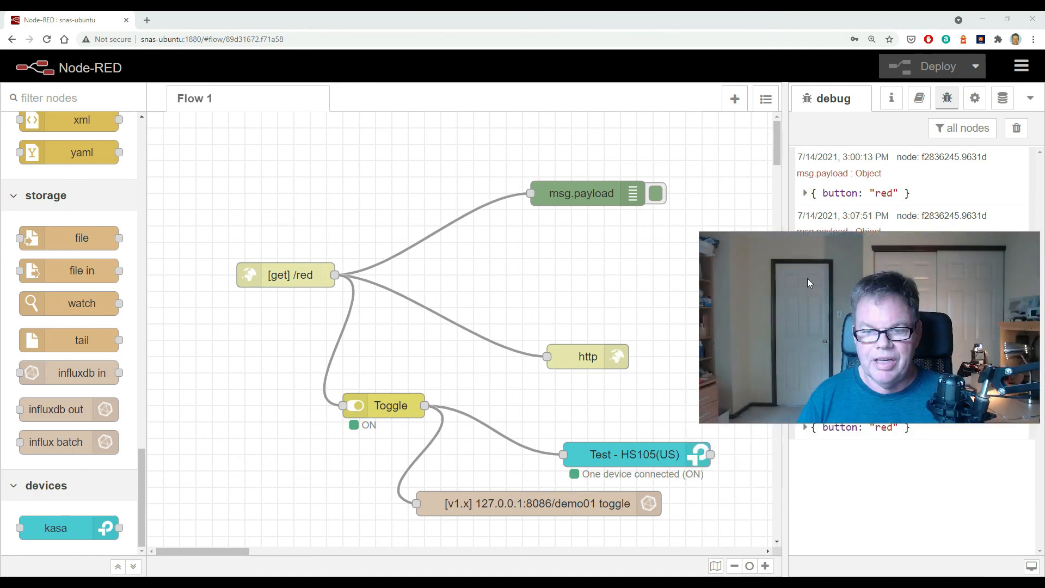